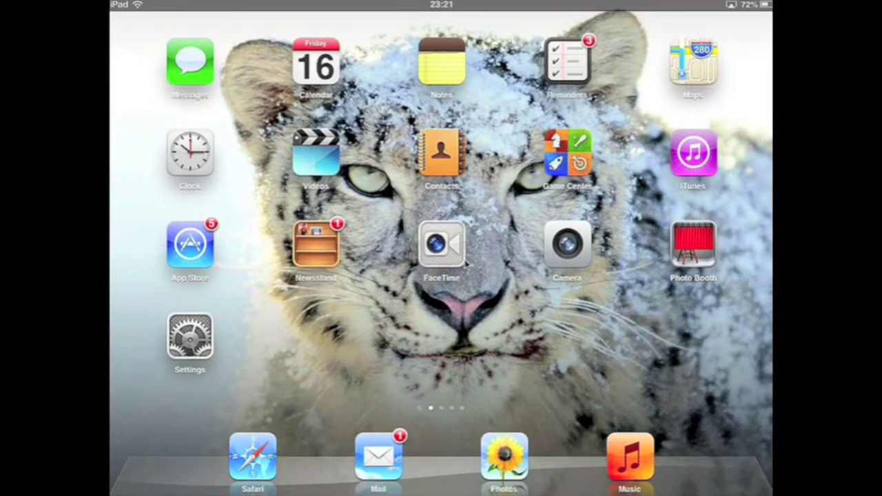
# Swipe to the last iPad home screen page and launch TeamViewer HD
pyautogui.moveTo(551, 248); pyautogui.dragTo(276, 248)
pyautogui.moveTo(552, 248); pyautogui.dragTo(276, 248)
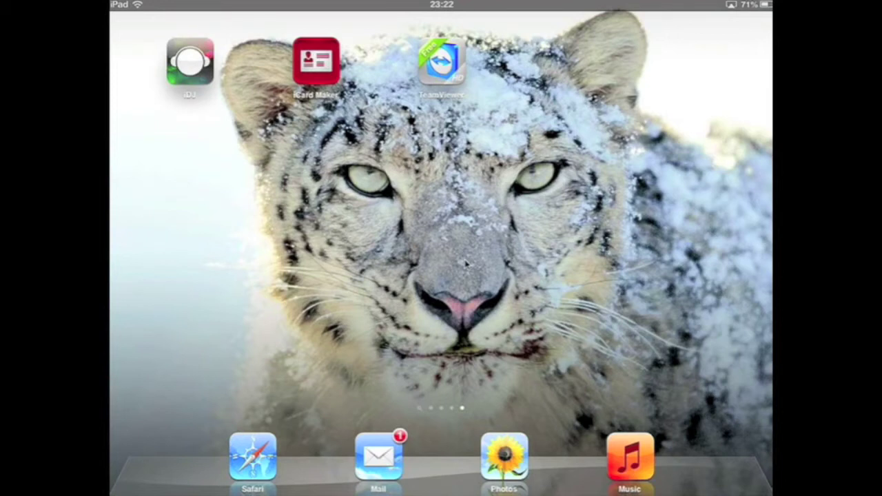
pyautogui.click(441, 62)
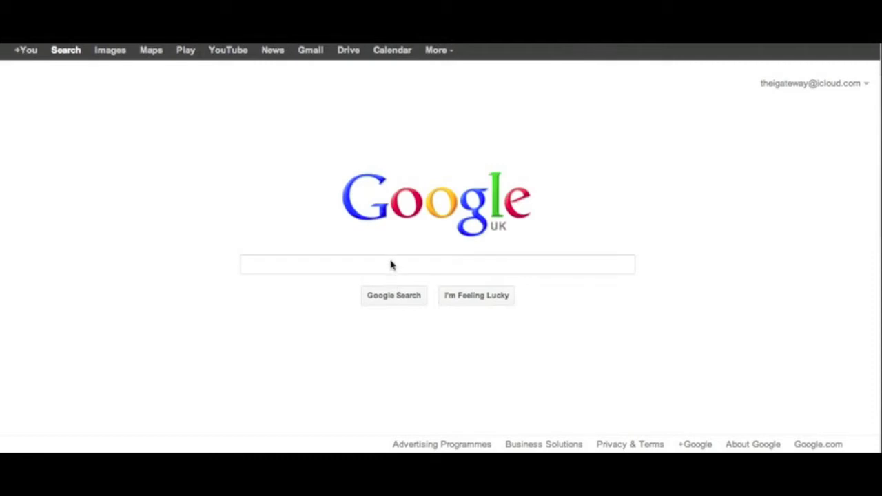
# Google 'virtualbox' and open the Oracle VM VirtualBox result
pyautogui.click(390, 264)
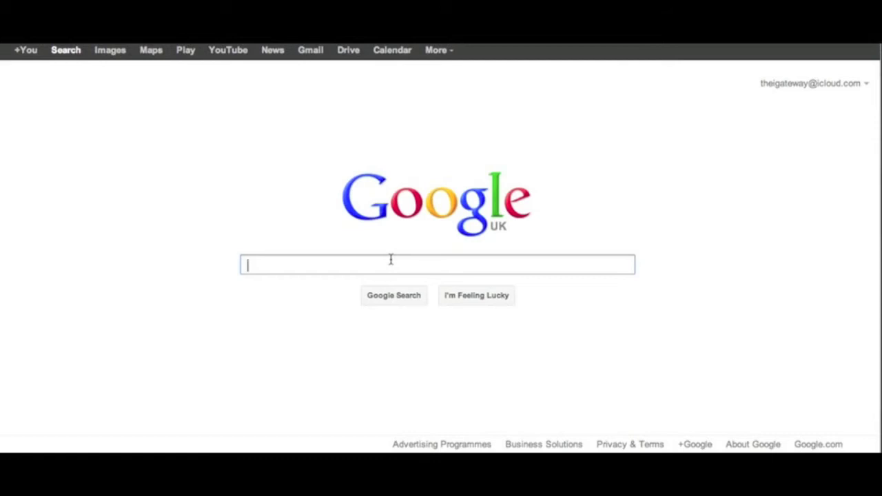
pyautogui.write('vi')
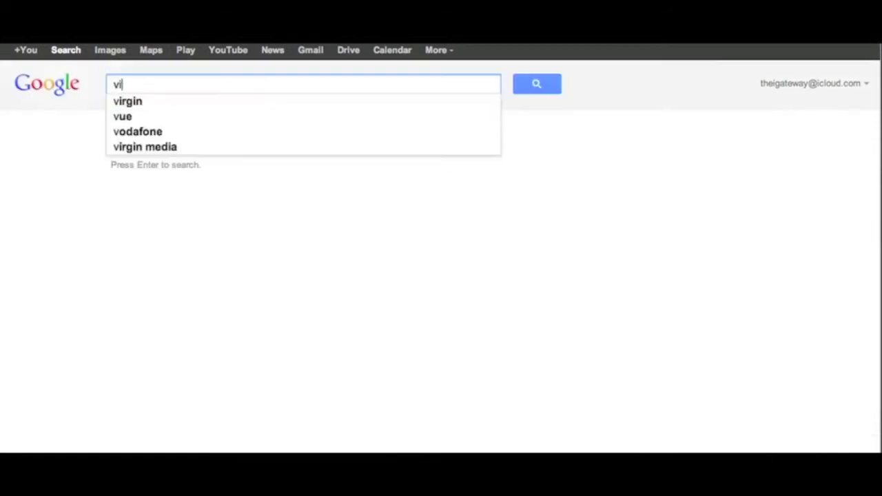
pyautogui.write('rtualb')
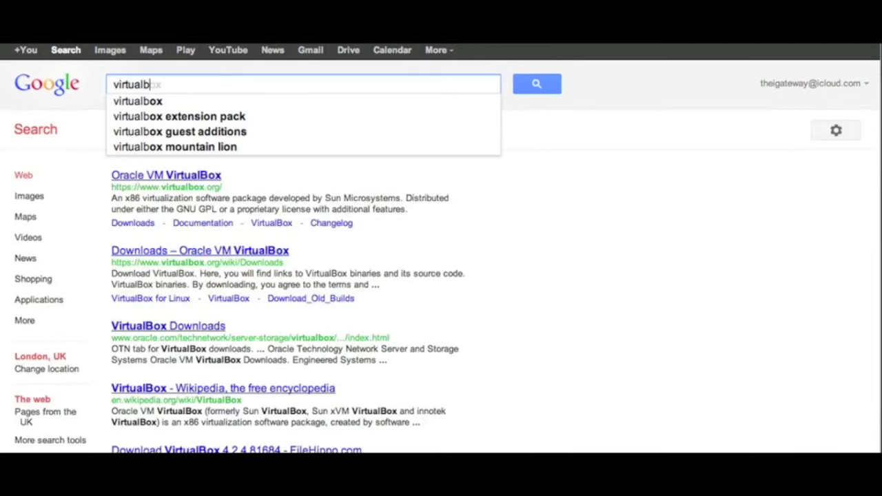
pyautogui.write('ox')
pyautogui.press('Return')
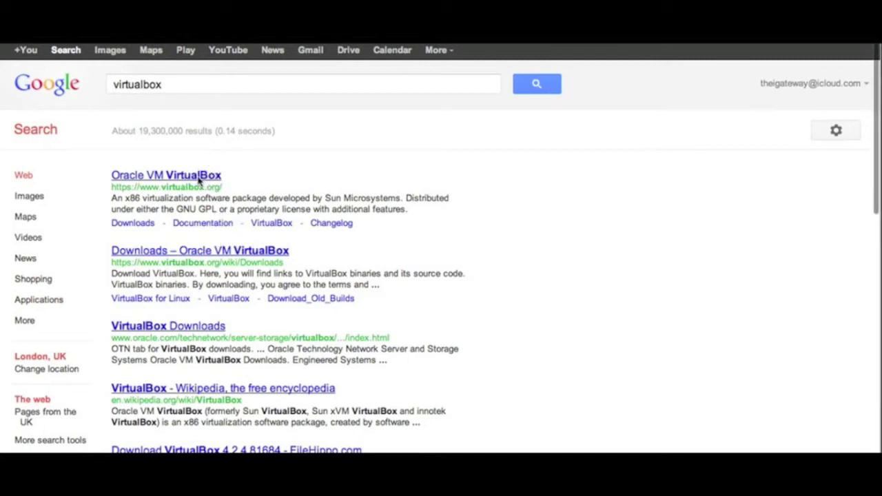
pyautogui.click(199, 177)
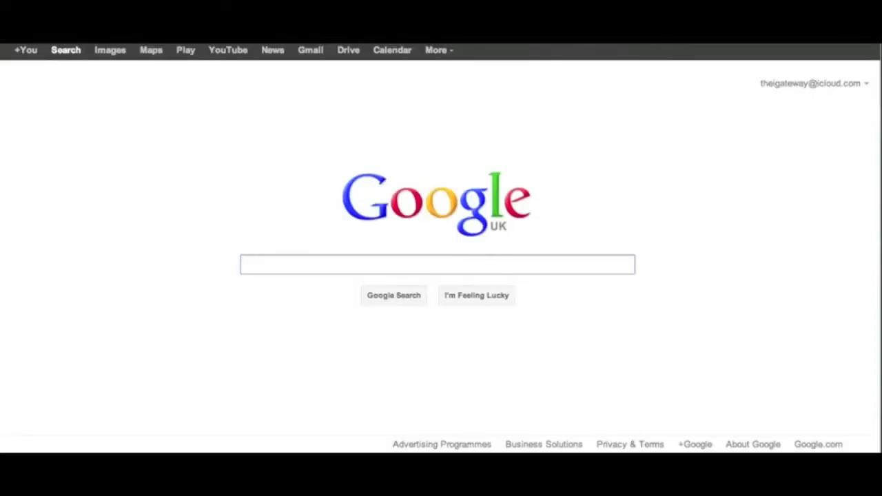
# Run a Google search for 'teamviewer'
pyautogui.write('t')
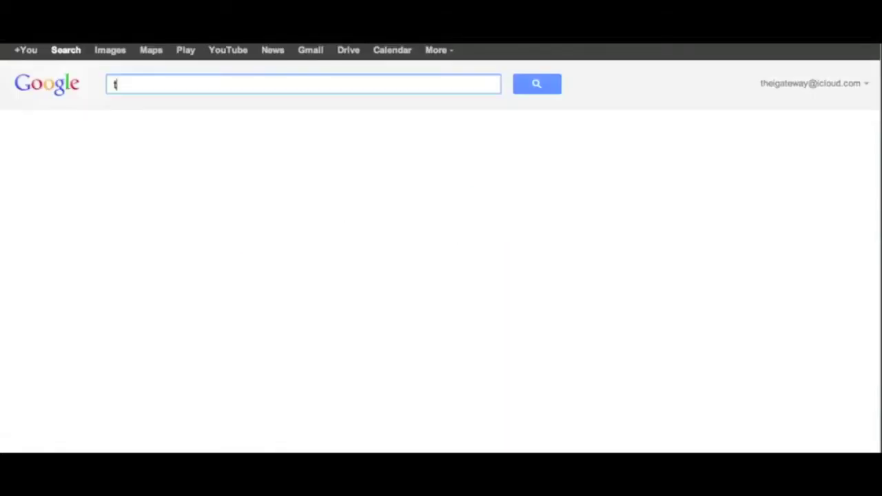
pyautogui.write('eamvi')
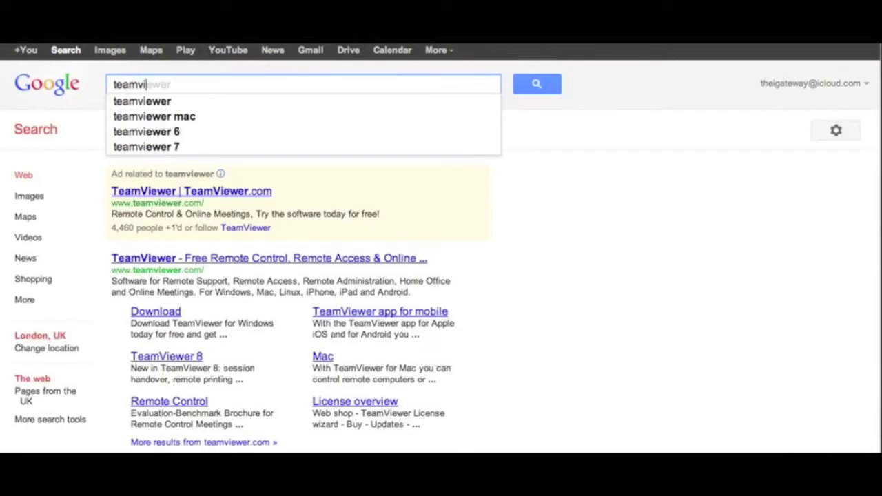
pyautogui.write('ewe')
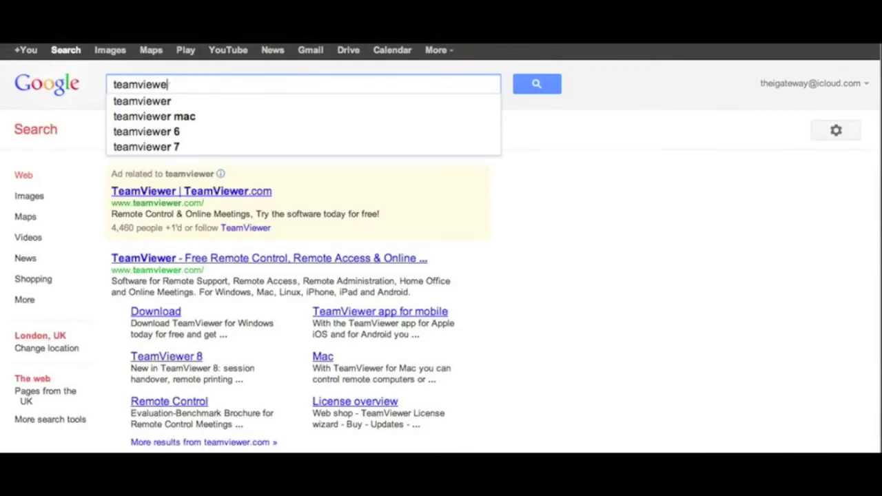
pyautogui.write('r')
pyautogui.press('Return')
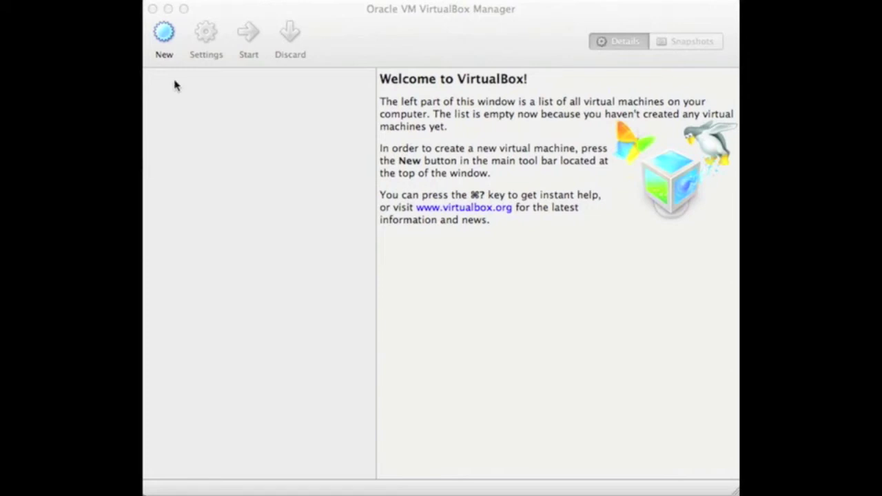
# Start the New virtual machine wizard and name the machine 'Windows 8'
pyautogui.click(166, 46)
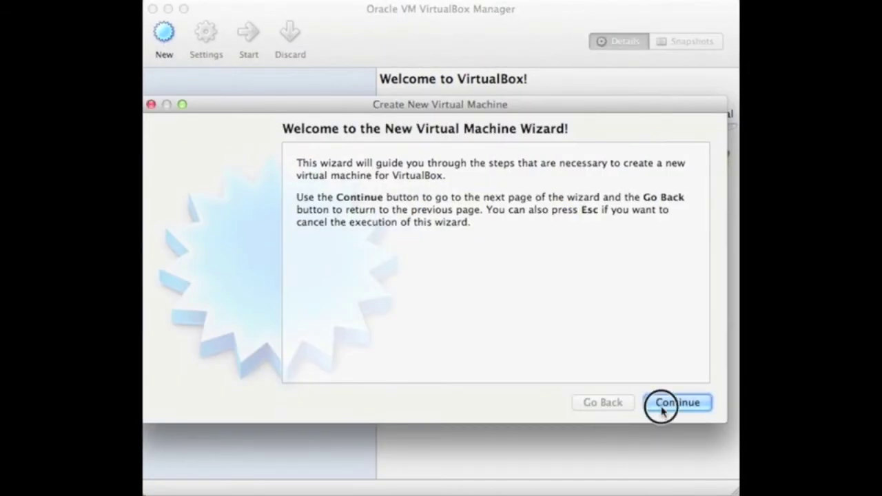
pyautogui.click(664, 408)
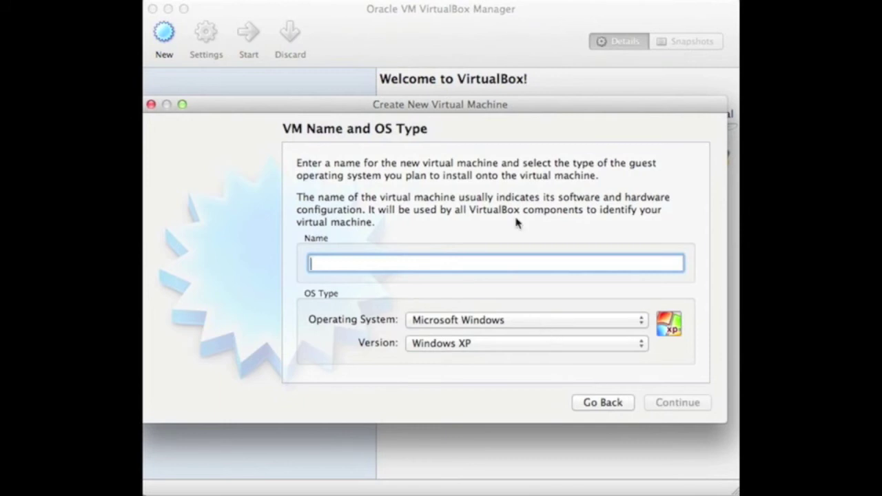
pyautogui.write('Windows 8')
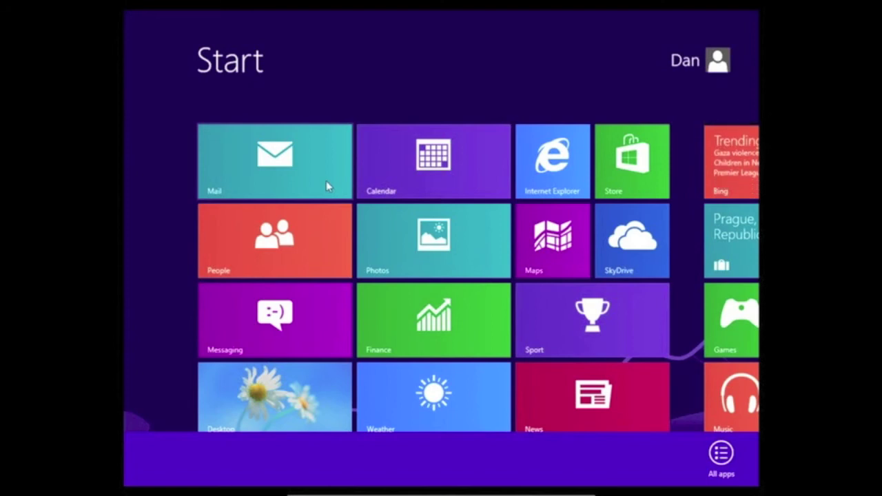
# Launch Internet Explorer from the Start screen and focus its address bar
pyautogui.click(570, 171)
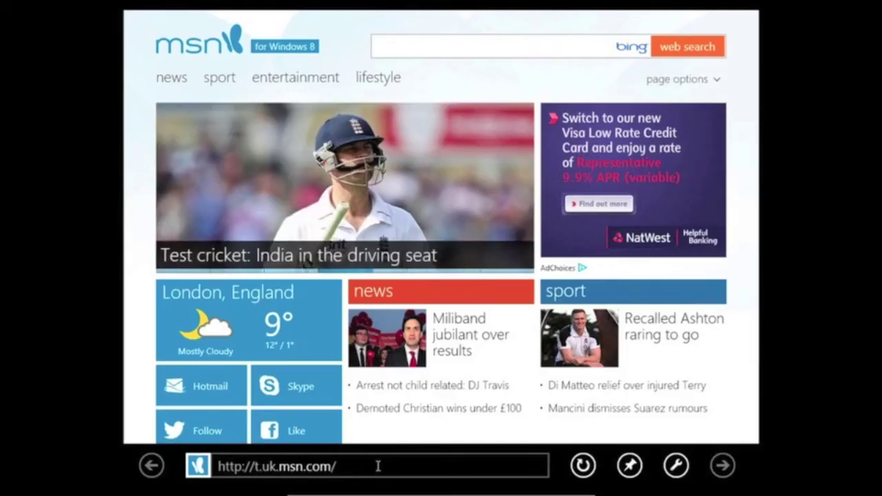
pyautogui.click(378, 467)
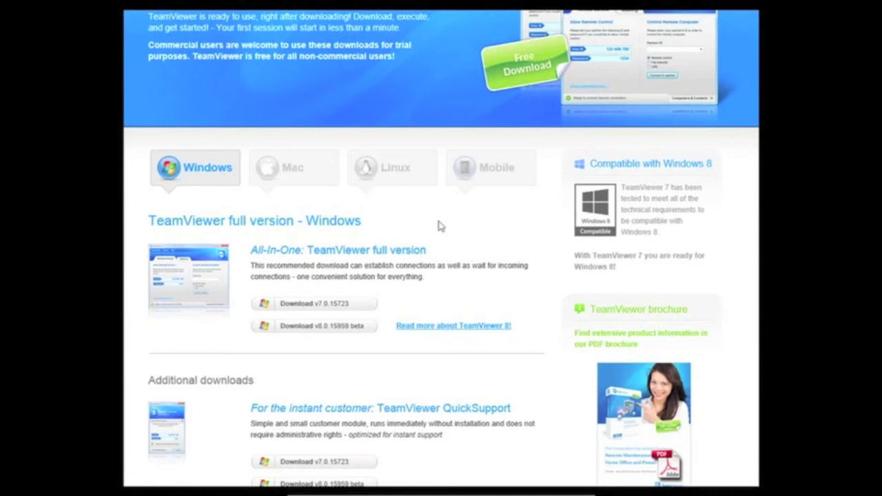
# Download TeamViewer v7.0 for Windows and install it for personal, non-commercial use
pyautogui.click(335, 307)
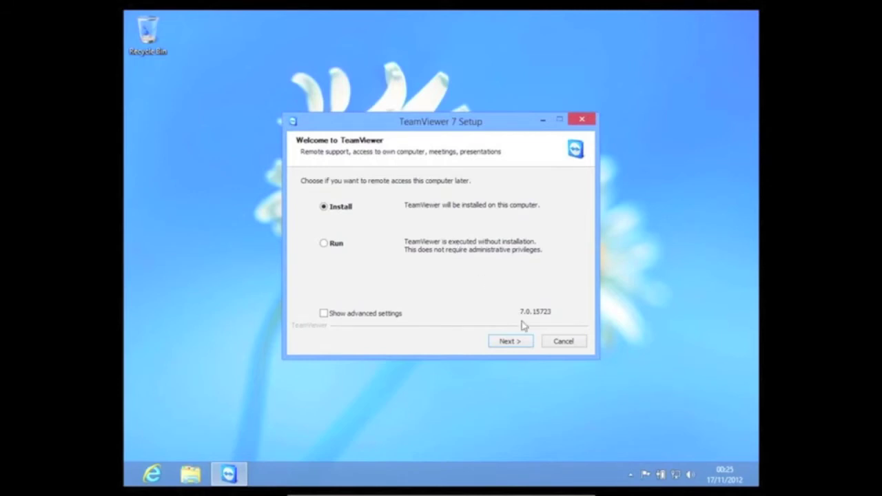
pyautogui.click(516, 345)
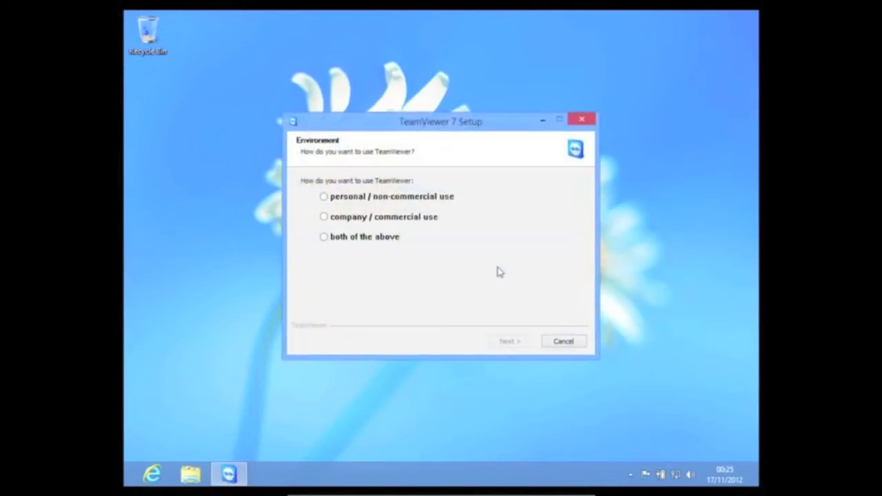
pyautogui.click(324, 197)
pyautogui.click(512, 348)
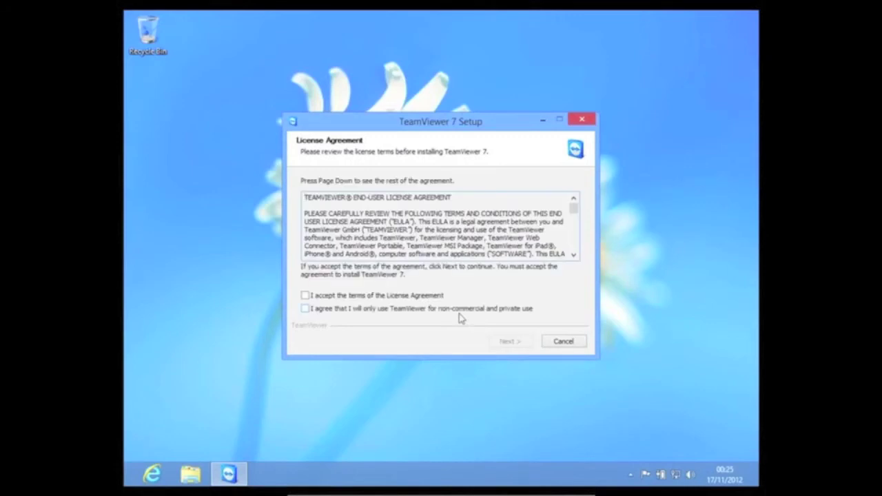
# Accept both licence checkboxes and keep the default 'No' installation type
pyautogui.click(305, 295)
pyautogui.click(305, 309)
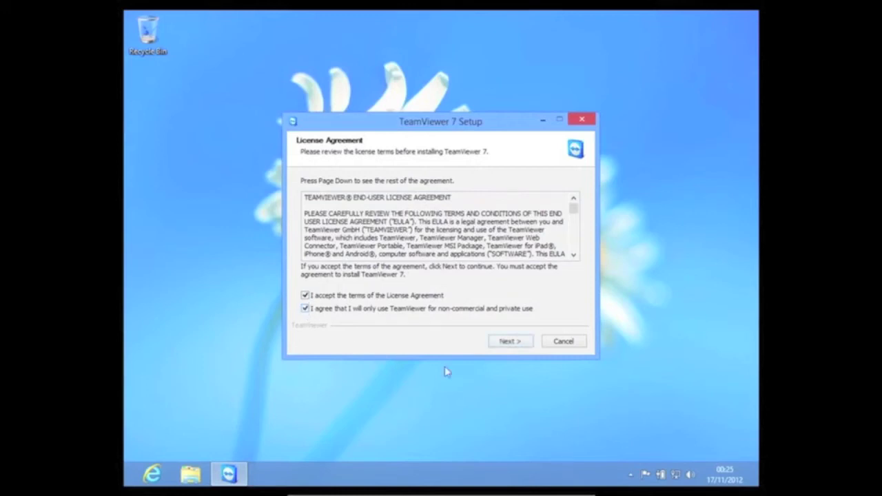
pyautogui.click(511, 341)
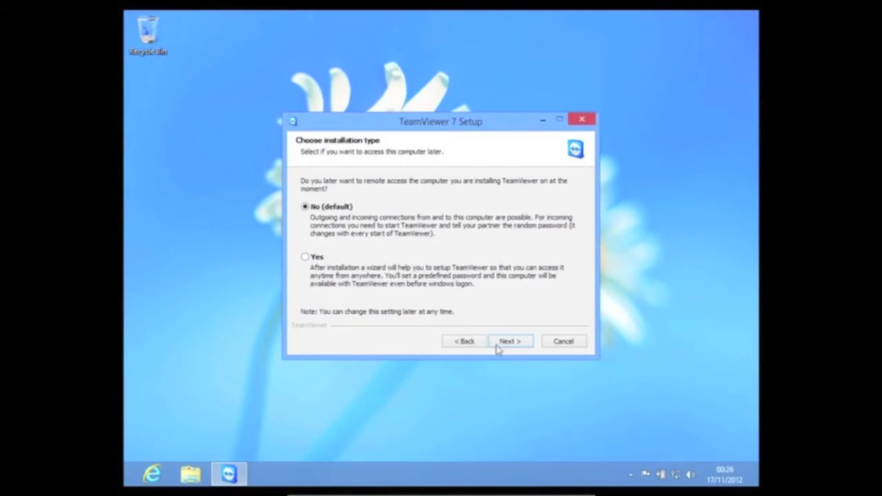
pyautogui.click(505, 342)
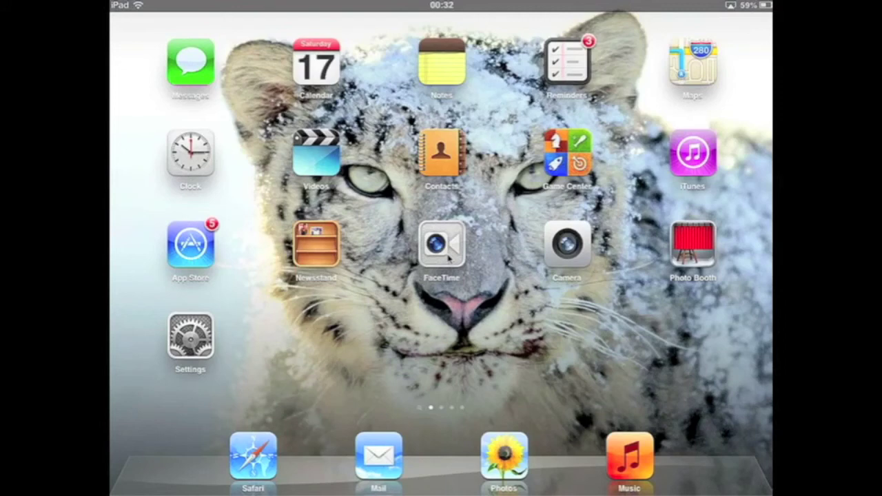
# Page through the iPad home screens to reach the TeamViewer app
pyautogui.hscroll(3, 448, 256)
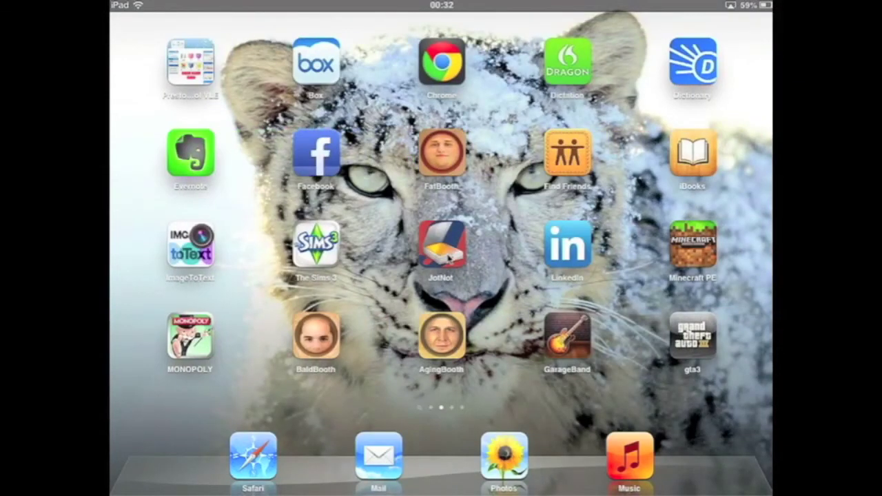
pyautogui.hscroll(3, 448, 257)
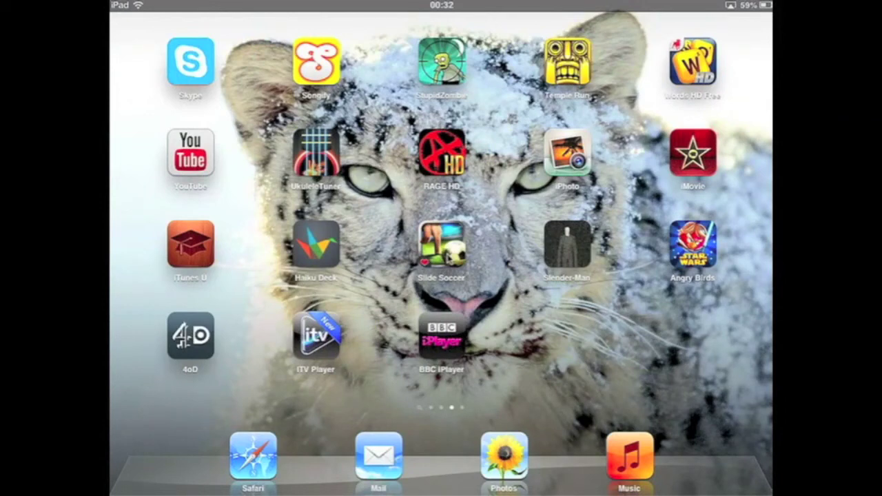
pyautogui.hscroll(3, 448, 256)
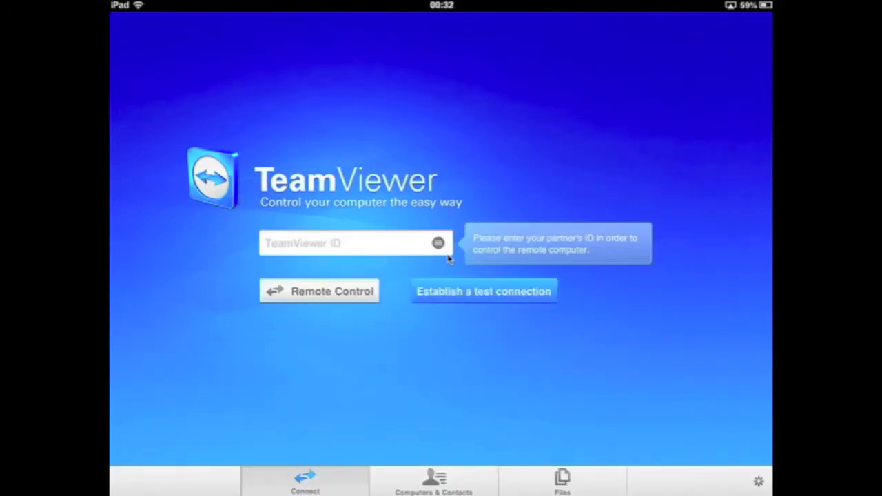
# Enter the Windows 8 machine's TeamViewer partner ID and start the connection
pyautogui.click(447, 253)
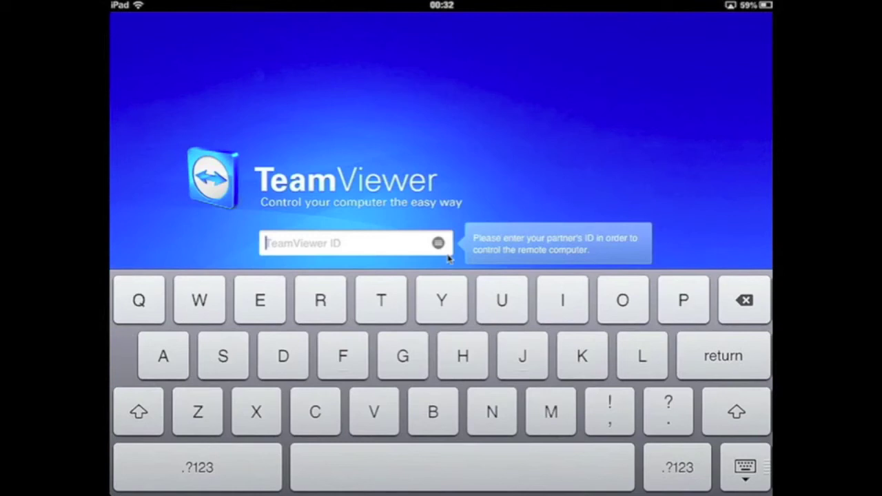
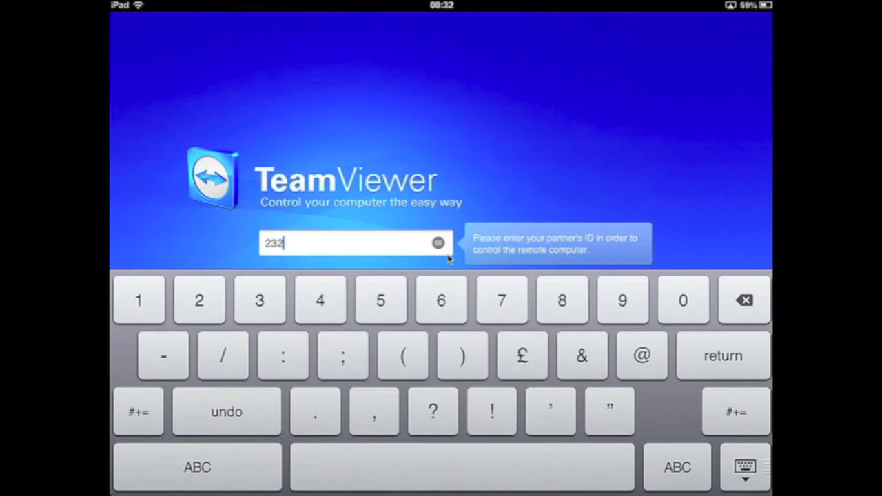
pyautogui.press('Return')
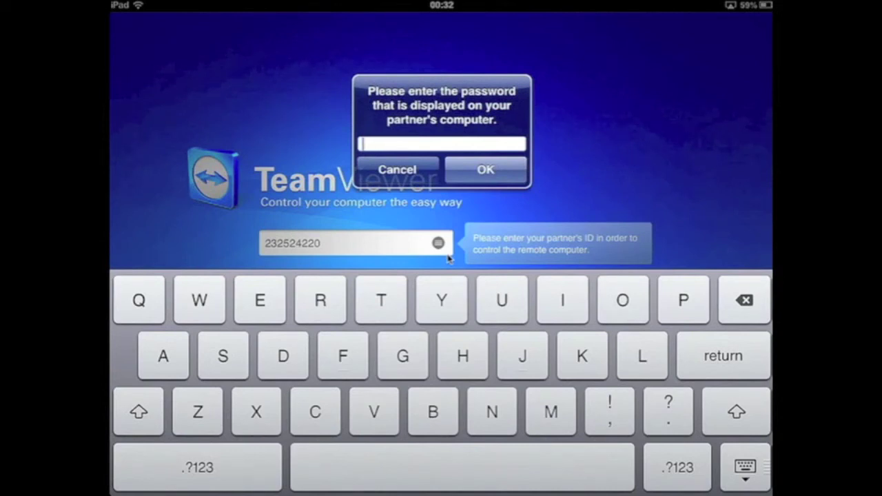
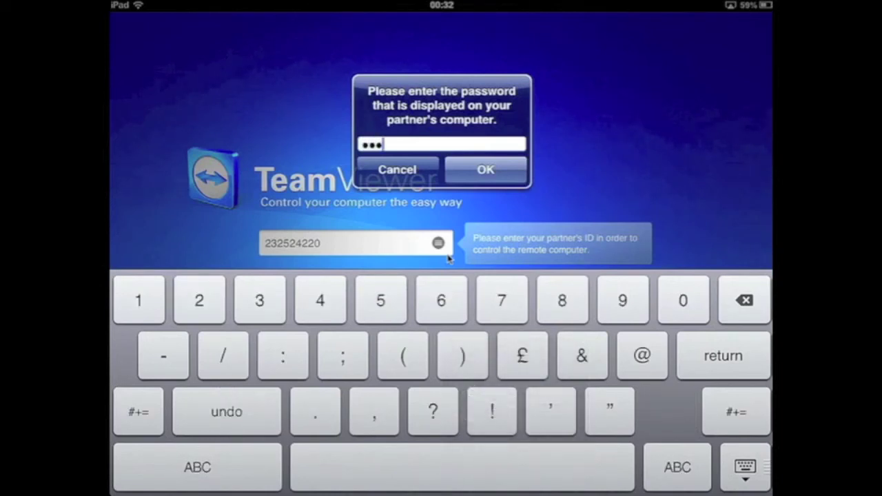
# Type the partner computer's password and confirm to connect
pyautogui.press('Return')
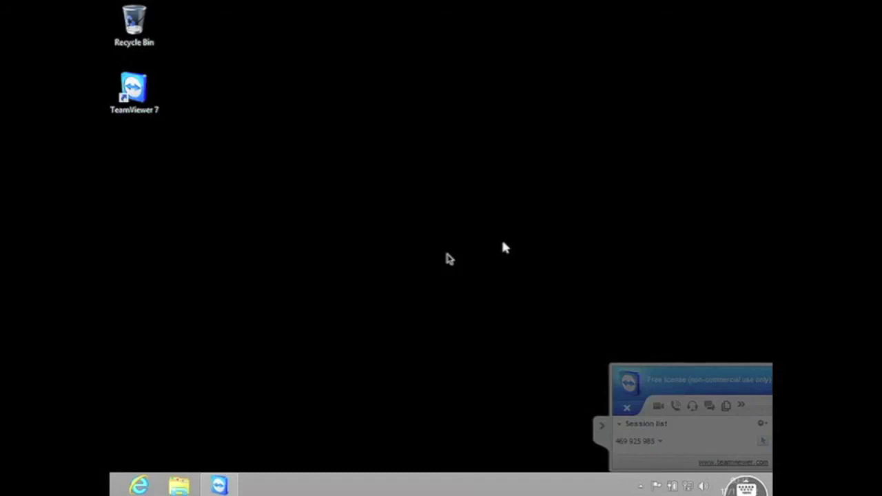
pyautogui.moveTo(504, 248); pyautogui.dragTo(589, 183)
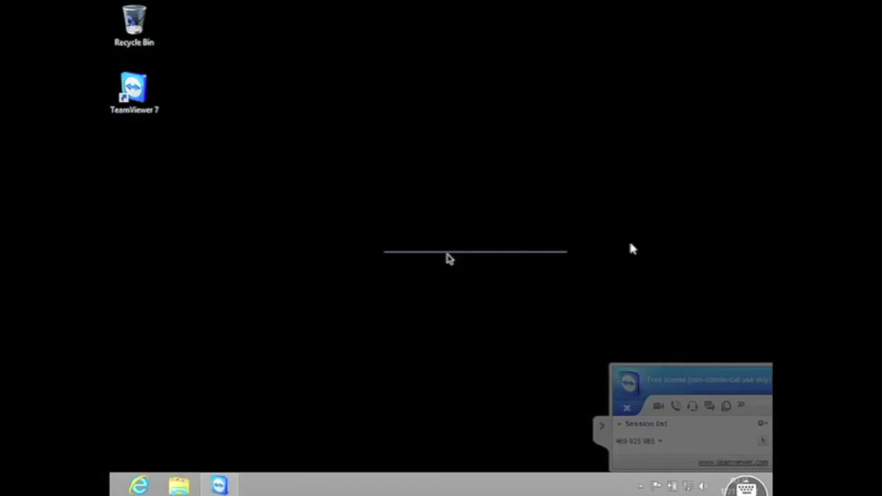
# Bring up the remote Windows 8 Start screen and scroll through its tiles
pyautogui.click(150, 12)
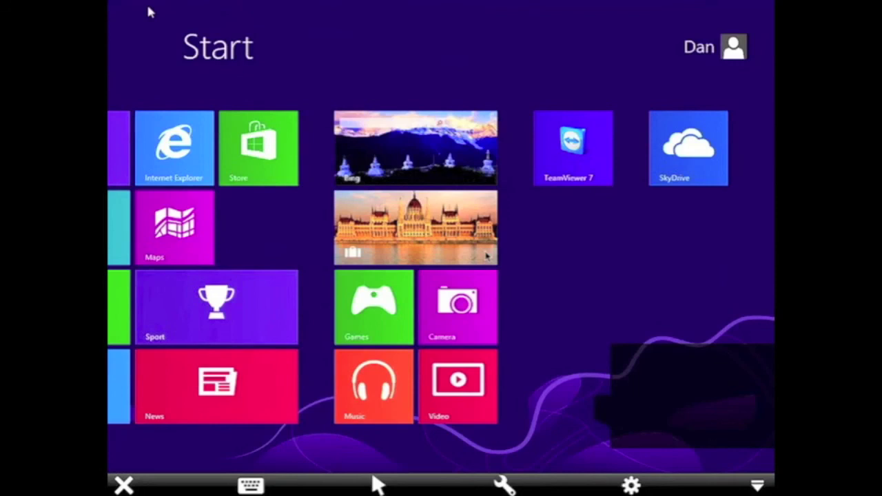
pyautogui.scroll(3, 486, 257)
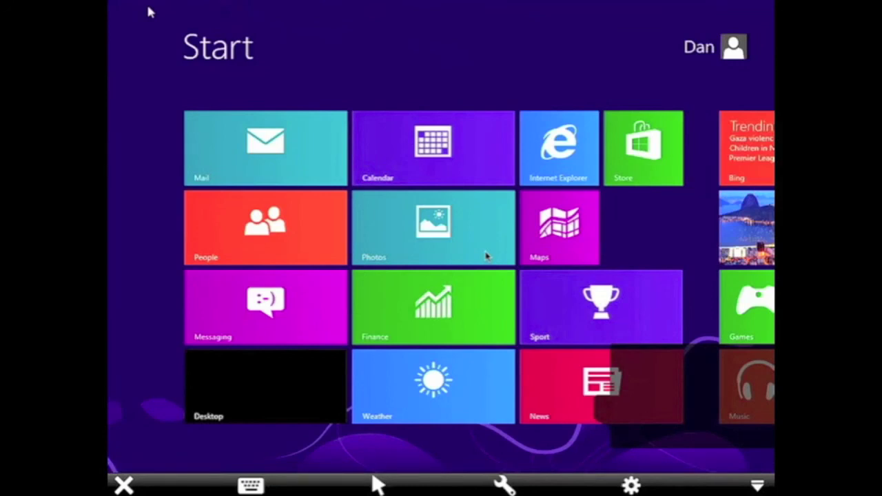
pyautogui.scroll(-3, 486, 256)
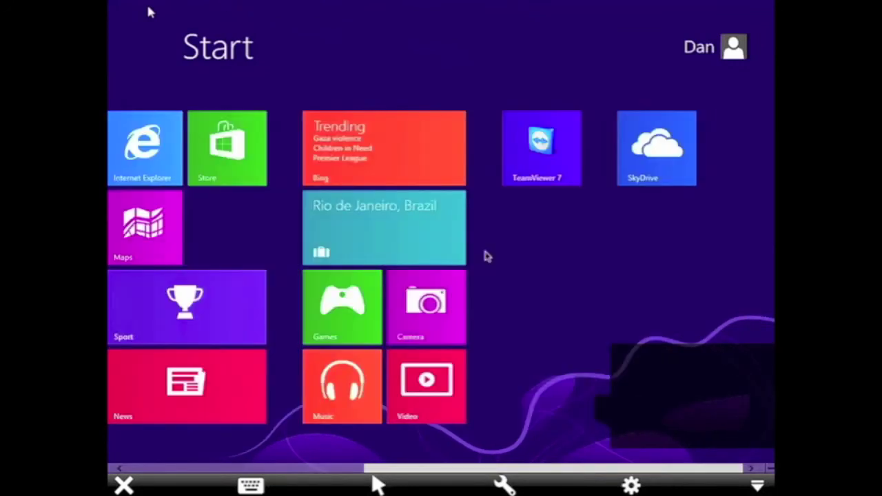